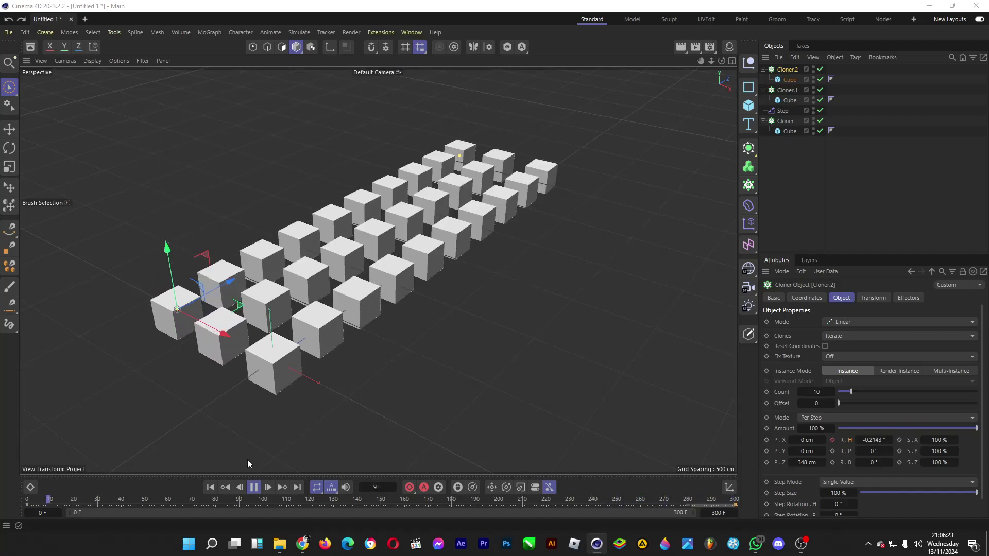
- Stop playback, delete every object, and add a fresh 200 cm cube at the origin
{"action": "left_click", "coordinate": [254, 488]}
{"action": "key", "text": "ctrl+a"}
{"action": "key", "text": "Delete"}
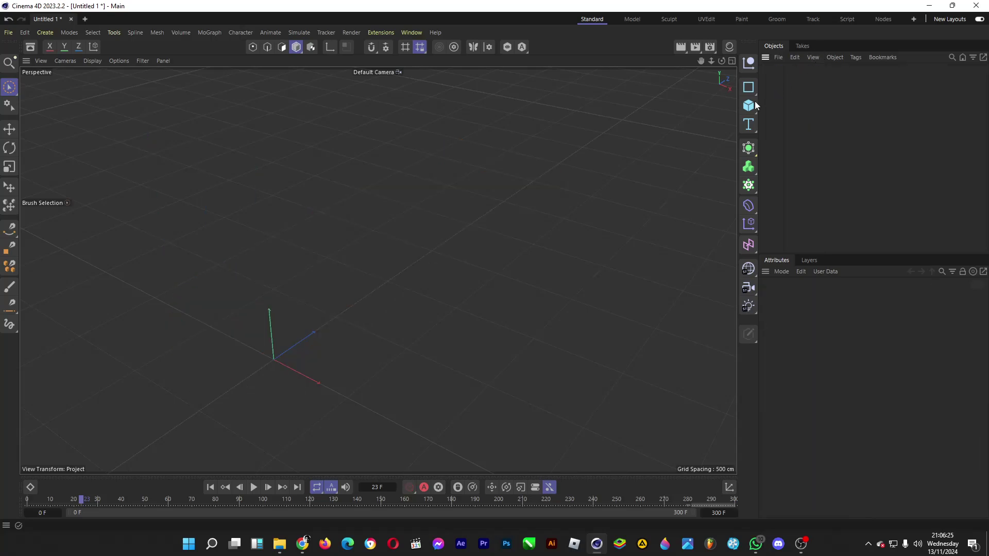
{"action": "left_click", "coordinate": [750, 106]}
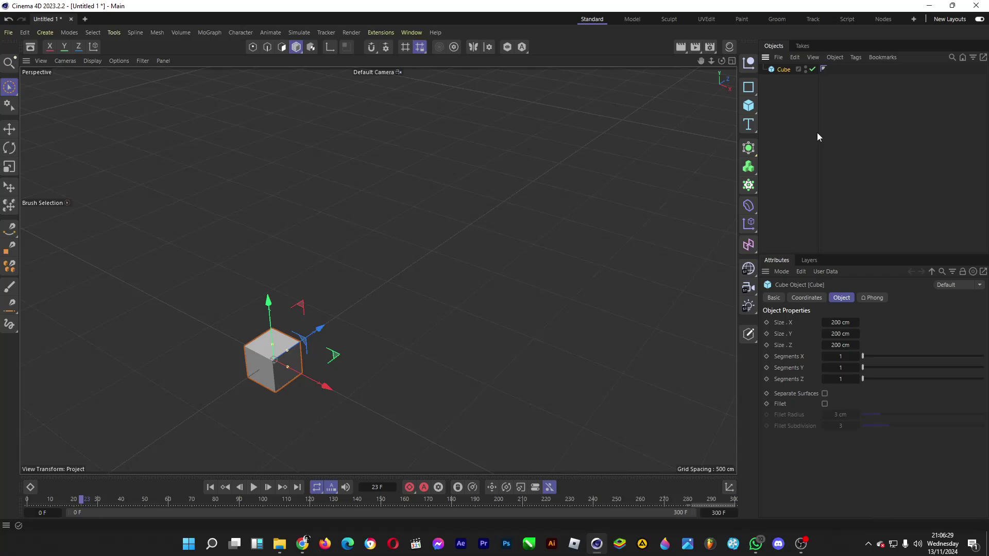
{"action": "middle_click_drag", "start_coordinate": [355, 309], "coordinate": [392, 252], "text": "alt"}
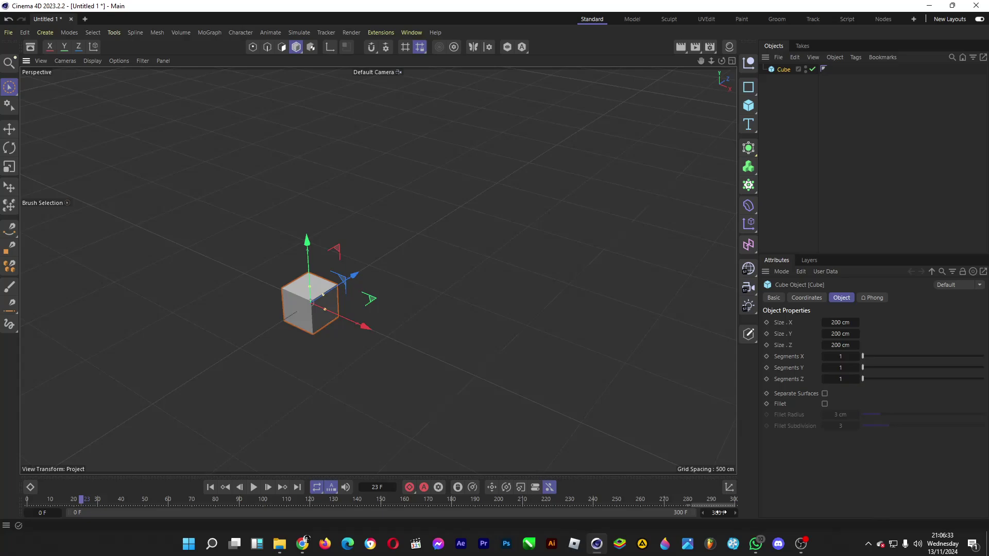
- Keyframe the cube's P.Y at 0 cm on frame 0 and 1025 cm on frame 100
{"action": "left_click", "coordinate": [26, 499]}
{"action": "left_click", "coordinate": [806, 299]}
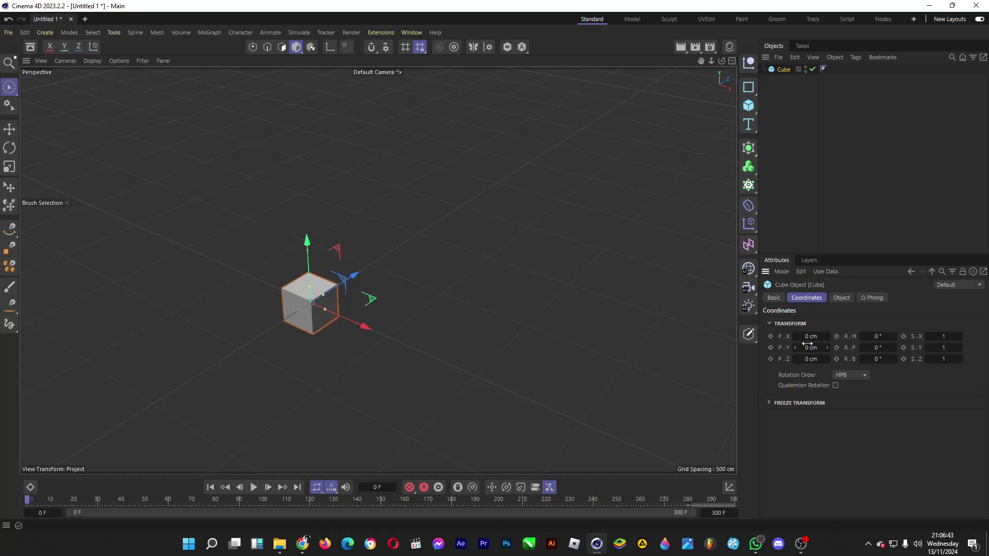
{"action": "left_click", "coordinate": [771, 348]}
{"action": "left_click_drag", "start_coordinate": [95, 499], "coordinate": [264, 503]}
{"action": "left_click_drag", "start_coordinate": [811, 347], "coordinate": [897, 348]}
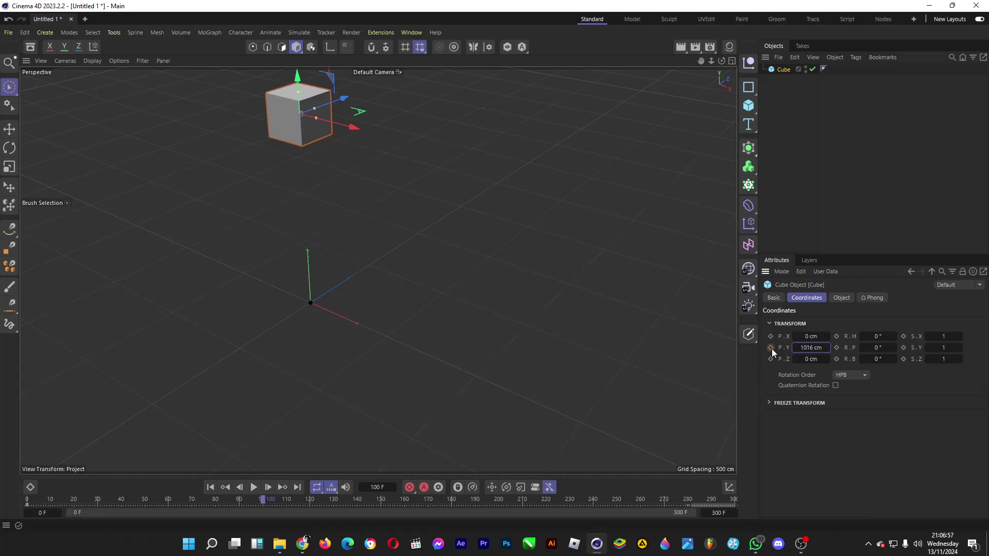
{"action": "left_click_drag", "start_coordinate": [772, 348], "coordinate": [781, 350]}
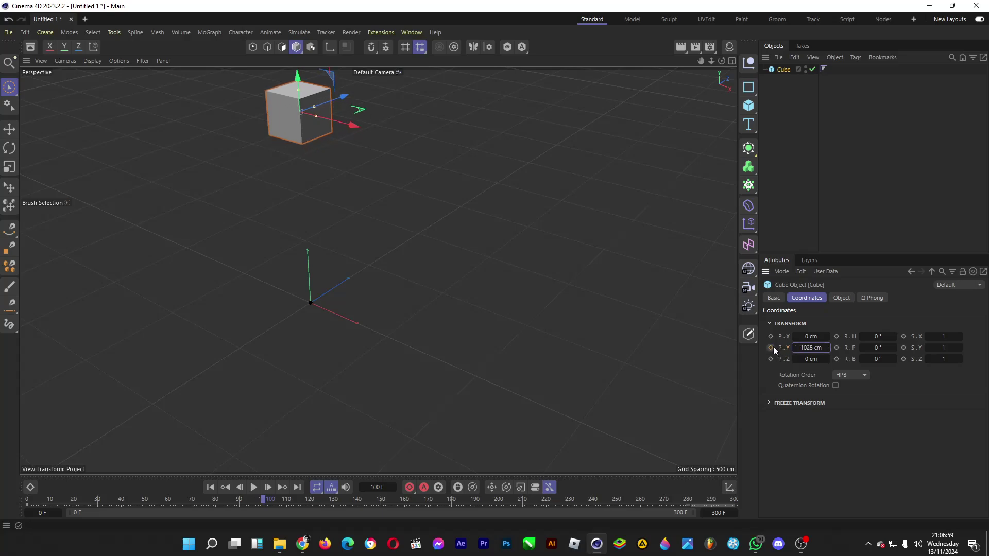
{"action": "left_click", "coordinate": [770, 347]}
- Keyframe P.Y at -927 cm on frame 200 and 1020 cm on frame 300
{"action": "left_click", "coordinate": [421, 501]}
{"action": "left_click_drag", "start_coordinate": [498, 501], "coordinate": [499, 501]}
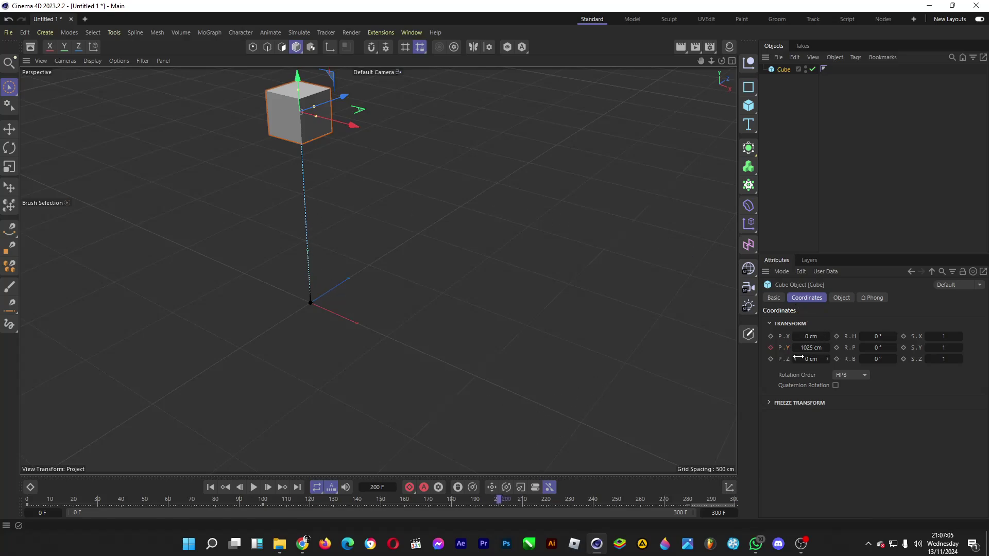
{"action": "left_click_drag", "start_coordinate": [805, 348], "coordinate": [762, 348]}
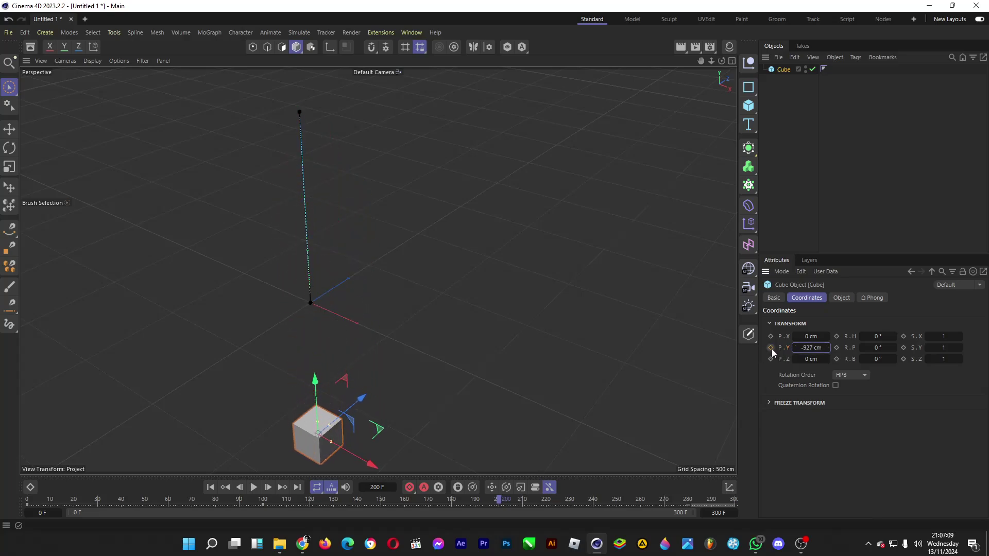
{"action": "left_click", "coordinate": [771, 348]}
{"action": "left_click", "coordinate": [727, 502]}
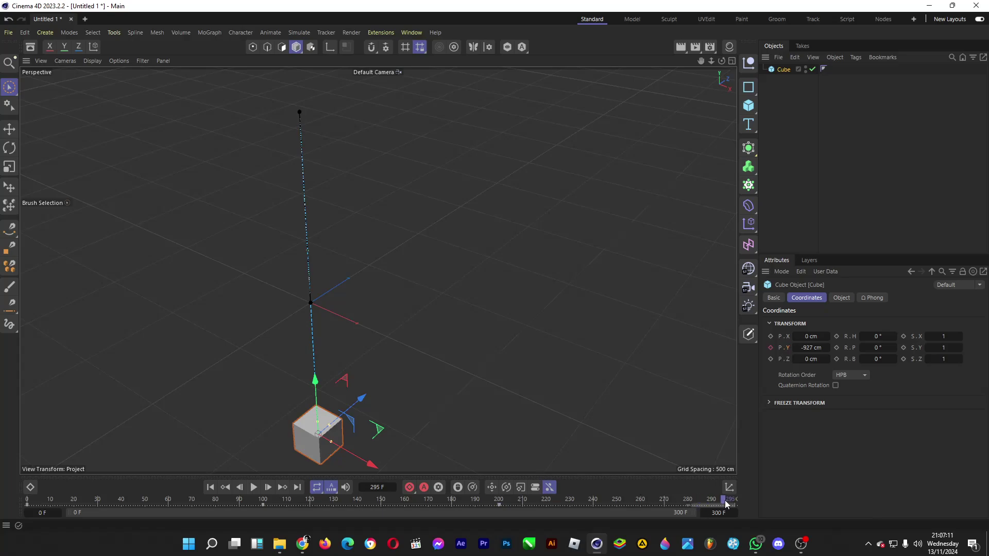
{"action": "left_click_drag", "start_coordinate": [726, 502], "coordinate": [745, 505]}
{"action": "left_click_drag", "start_coordinate": [807, 348], "coordinate": [779, 349]}
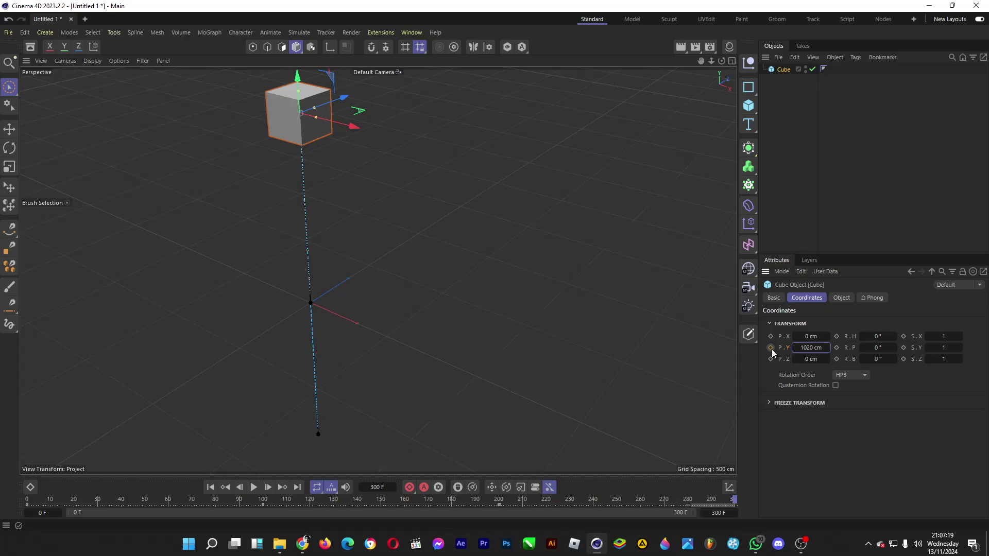
{"action": "left_click", "coordinate": [771, 348]}
- Add a Cloner, nest the cube under it, and uncheck Reset Coordinates
{"action": "left_click", "coordinate": [749, 185]}
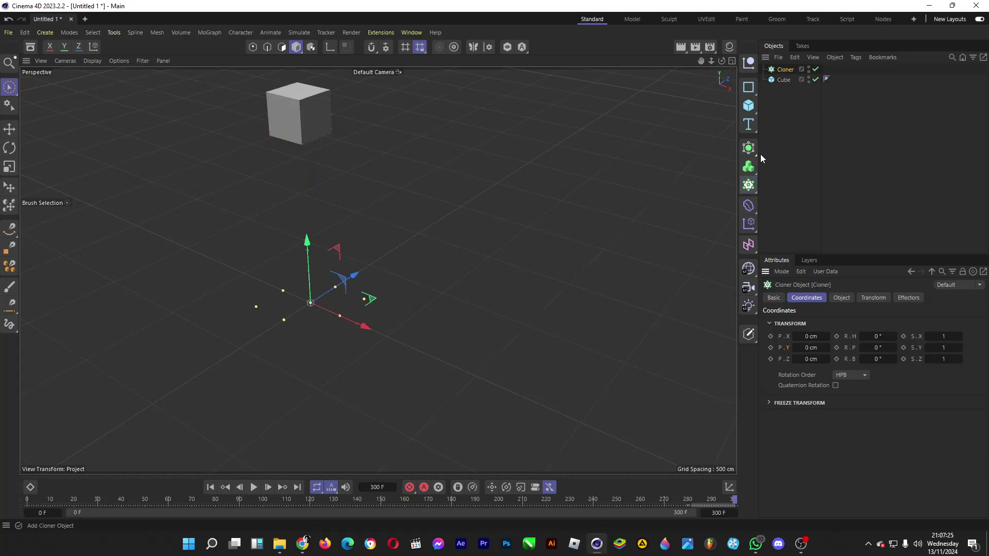
{"action": "left_click_drag", "start_coordinate": [788, 69], "coordinate": [784, 71]}
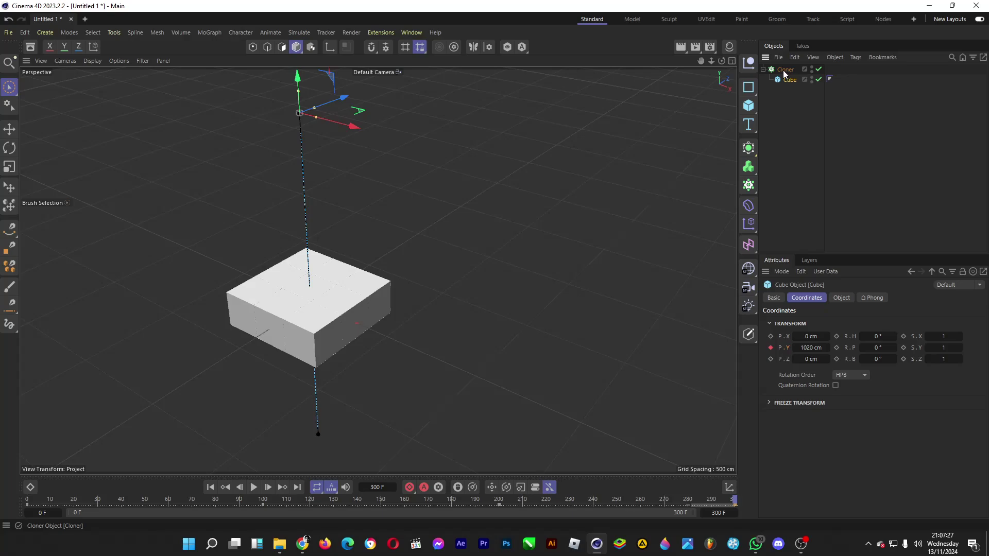
{"action": "left_click", "coordinate": [783, 70]}
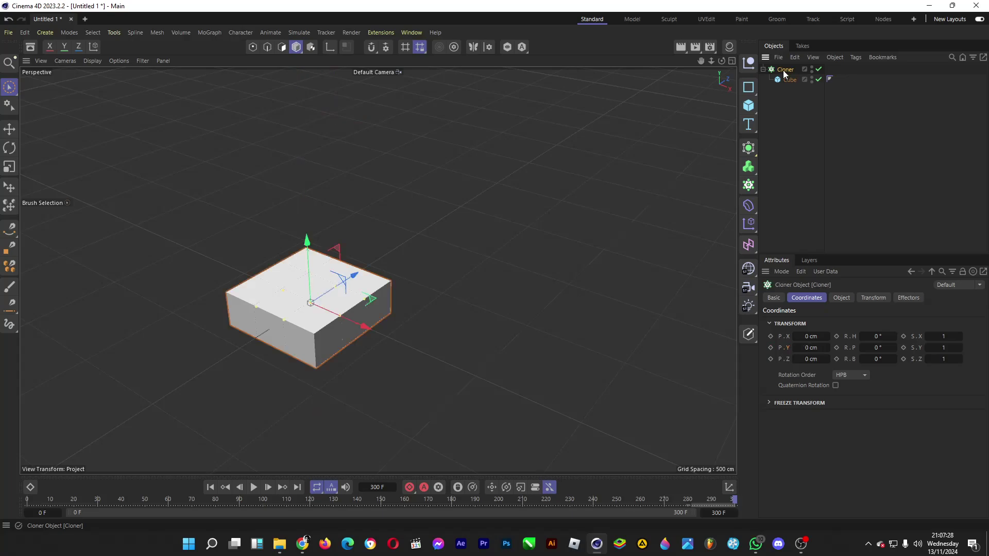
{"action": "left_click", "coordinate": [843, 299]}
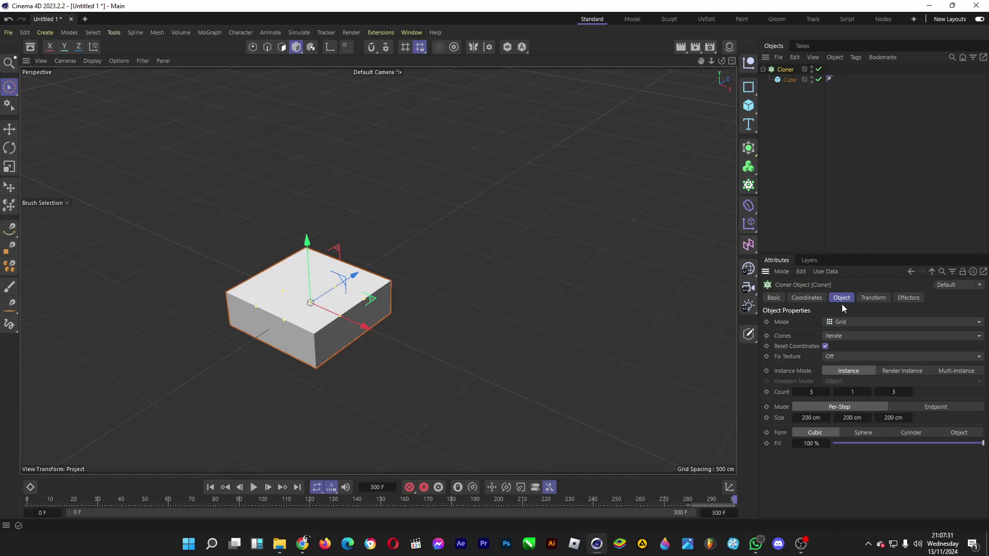
{"action": "left_click", "coordinate": [826, 347]}
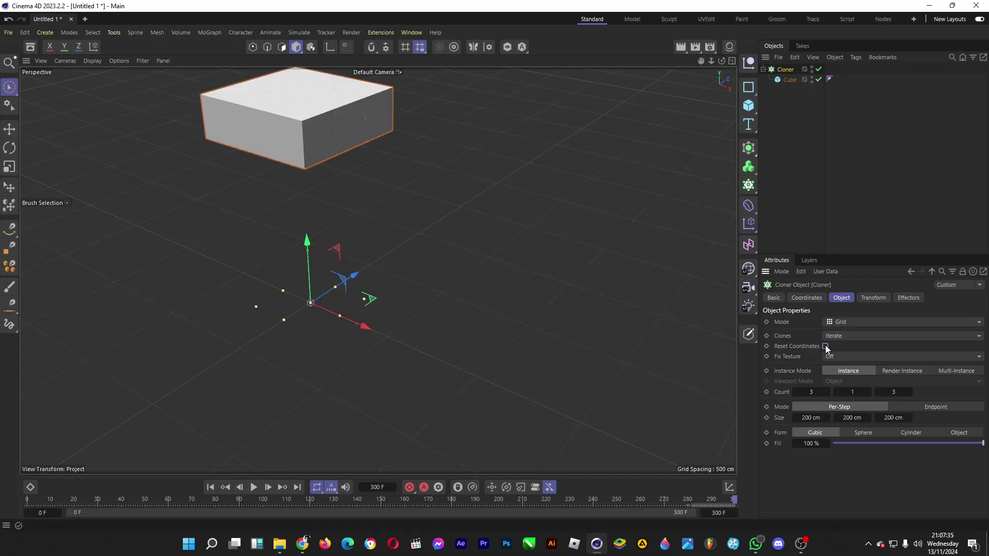
- Switch the Cloner to Linear mode with P.Y 0 cm and P.Z spacing 381 cm
{"action": "left_click", "coordinate": [854, 321]}
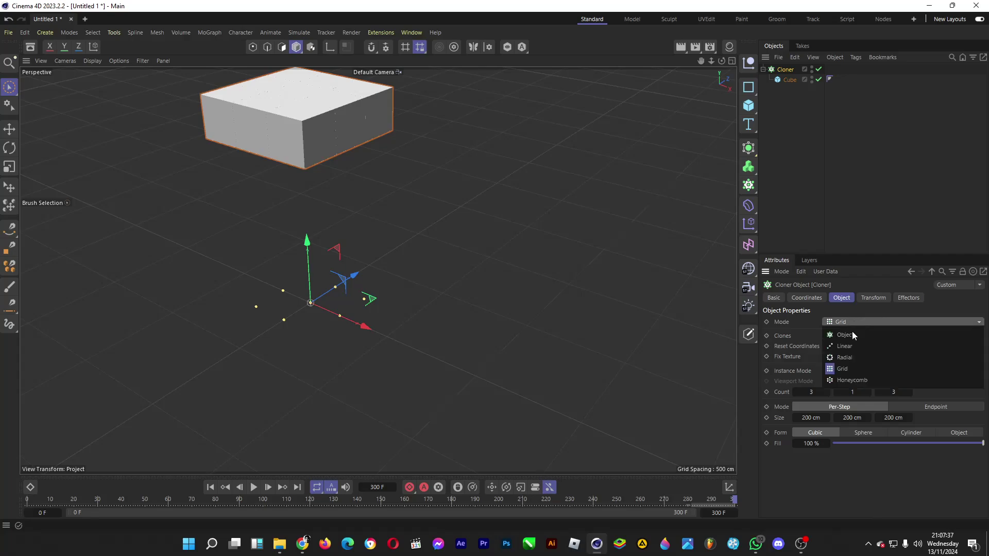
{"action": "left_click", "coordinate": [849, 346]}
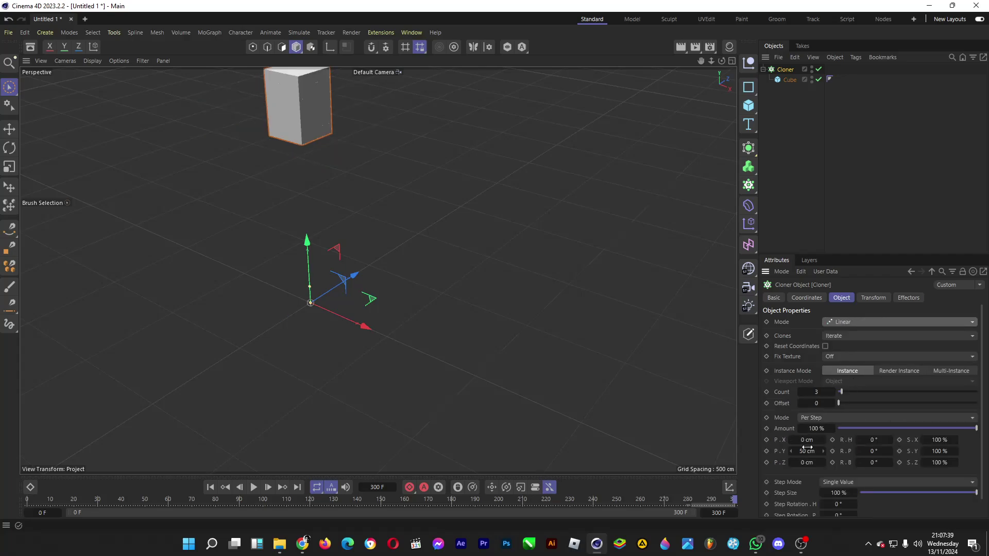
{"action": "key", "text": "Return"}
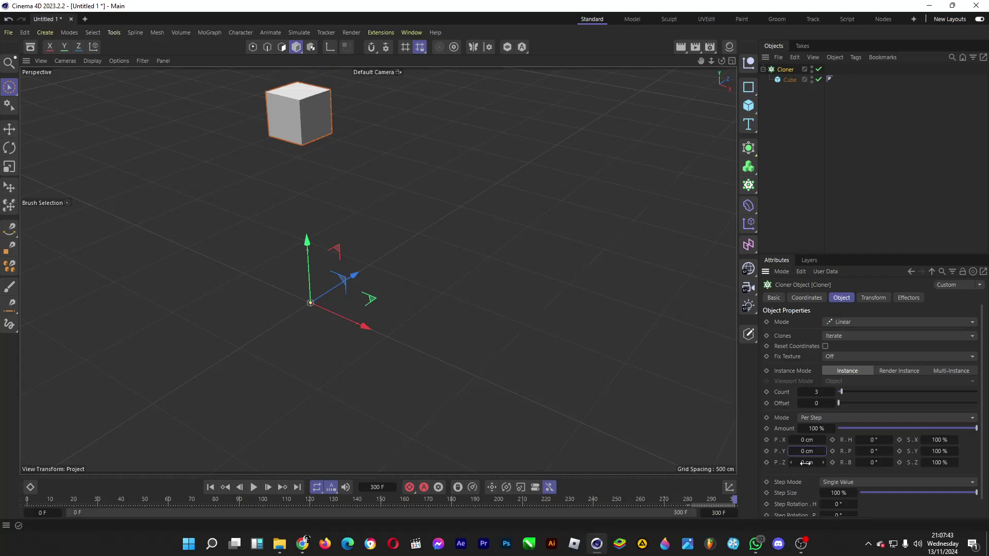
{"action": "left_click_drag", "start_coordinate": [806, 463], "coordinate": [845, 464]}
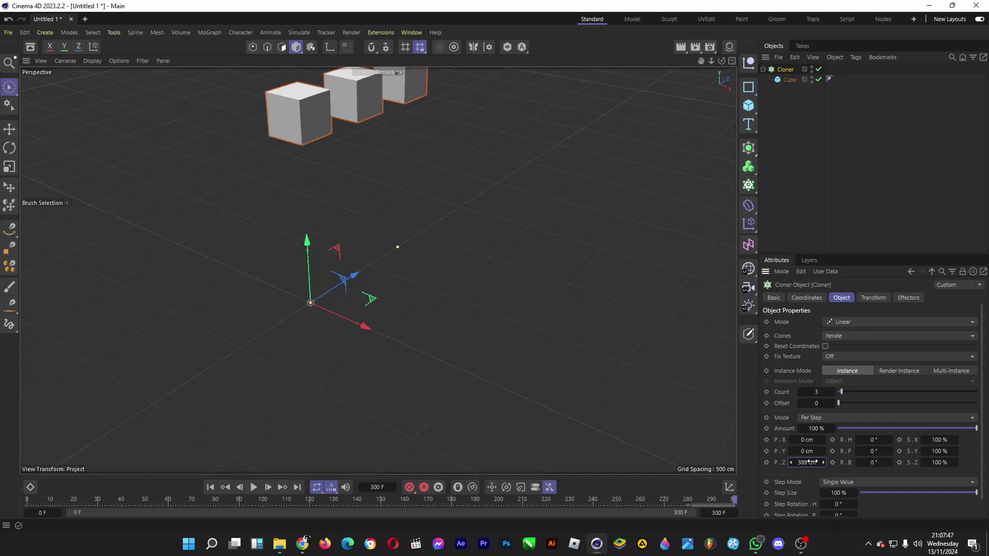
{"action": "left_click_drag", "start_coordinate": [806, 463], "coordinate": [802, 463]}
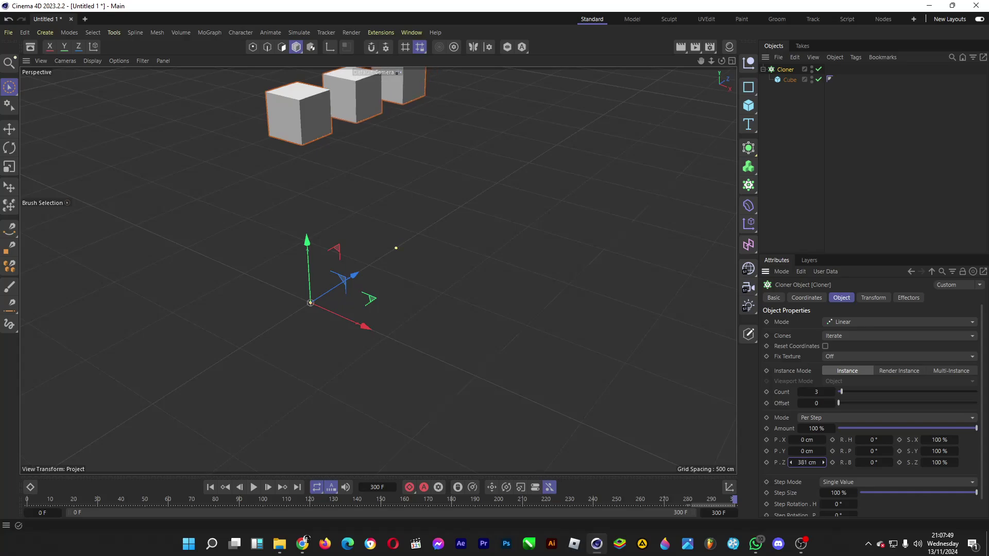
{"action": "left_click", "coordinate": [110, 499]}
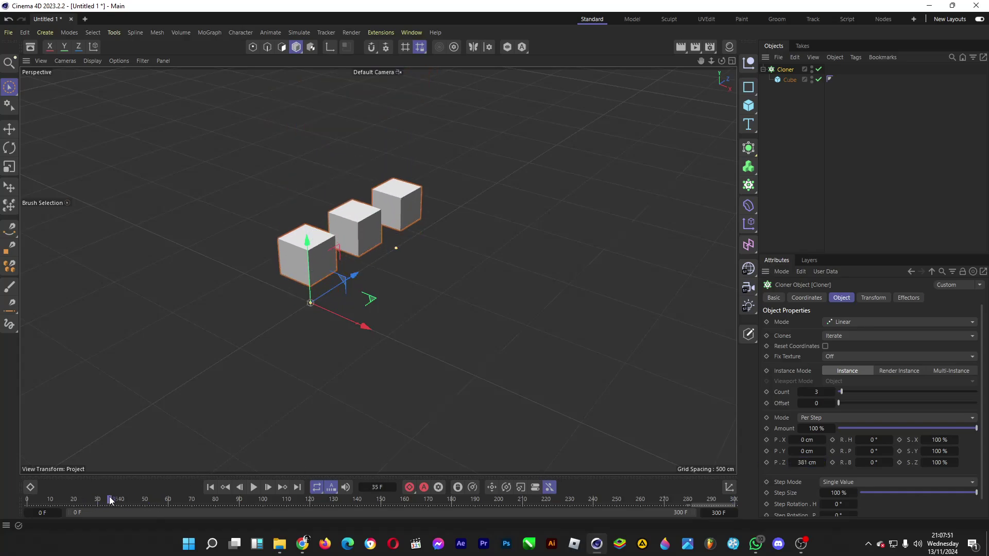
- Set the Cloner's Count to 12 cubes
{"action": "left_click_drag", "start_coordinate": [815, 391], "coordinate": [830, 391]}
{"action": "left_click", "coordinate": [27, 500]}
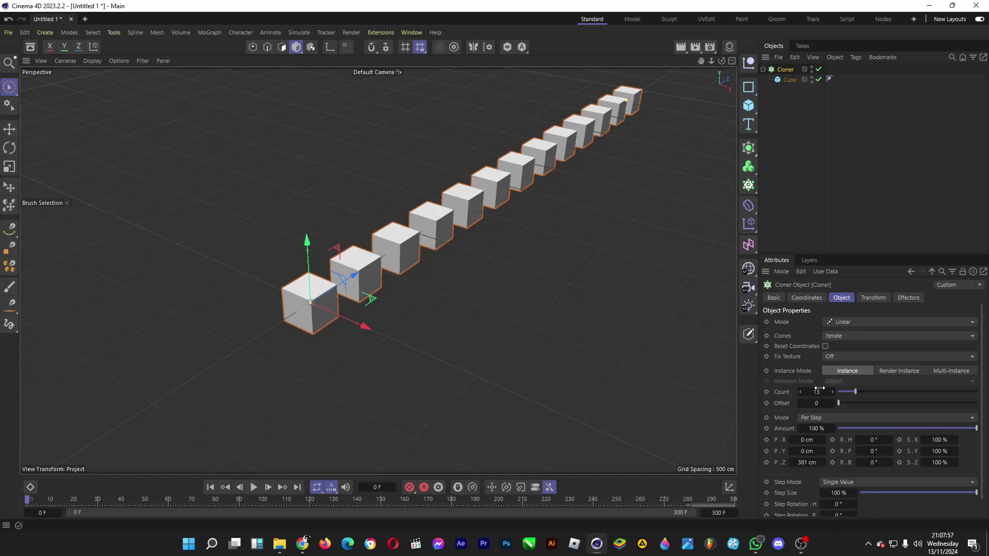
{"action": "mouse_move", "coordinate": [819, 392]}
{"action": "left_mouse_down"}
{"action": "mouse_move", "coordinate": [831, 392]}
{"action": "mouse_move", "coordinate": [818, 392]}
{"action": "left_mouse_up"}
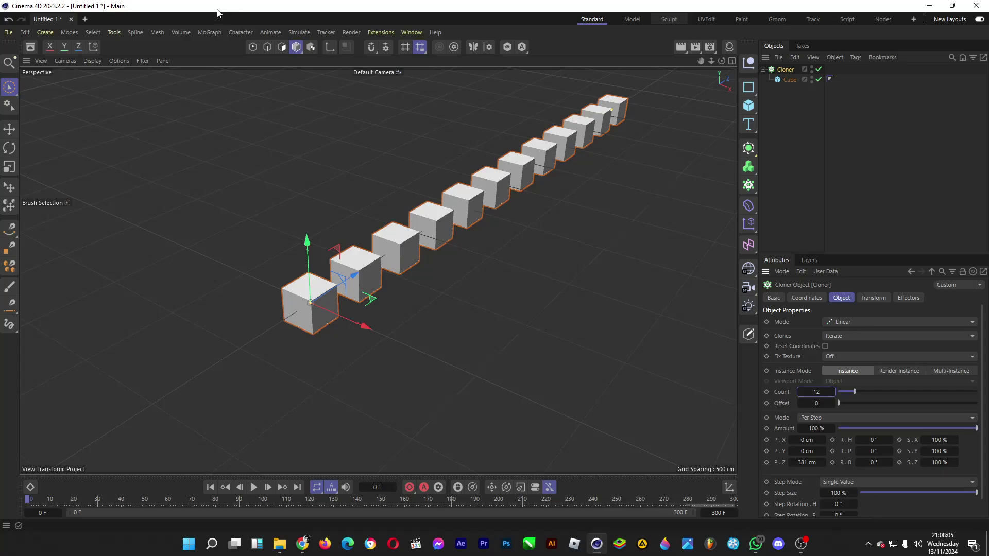
{"action": "left_click", "coordinate": [210, 32]}
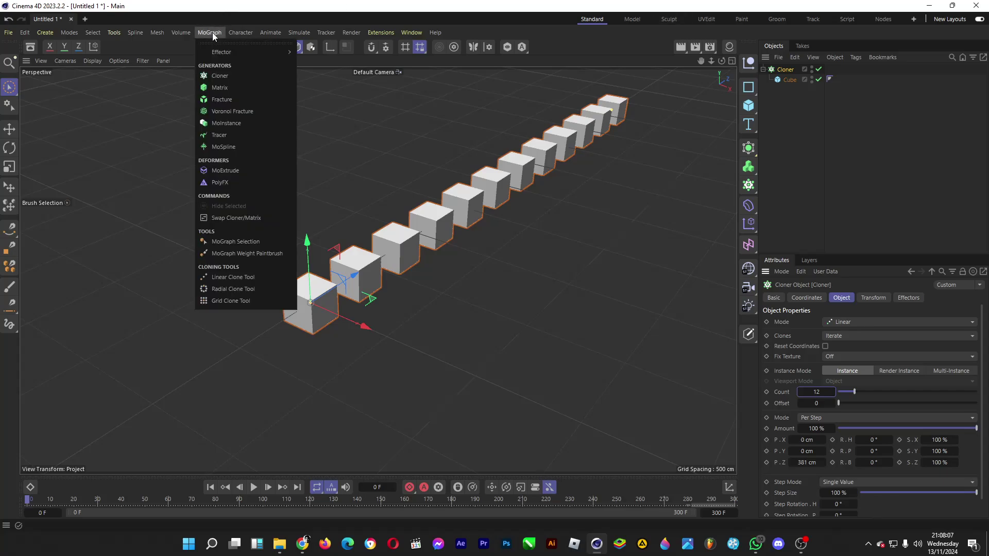
- Add a Step effector from MoGraph > Effector and uncheck its Scale parameter
{"action": "mouse_move", "coordinate": [223, 54]}
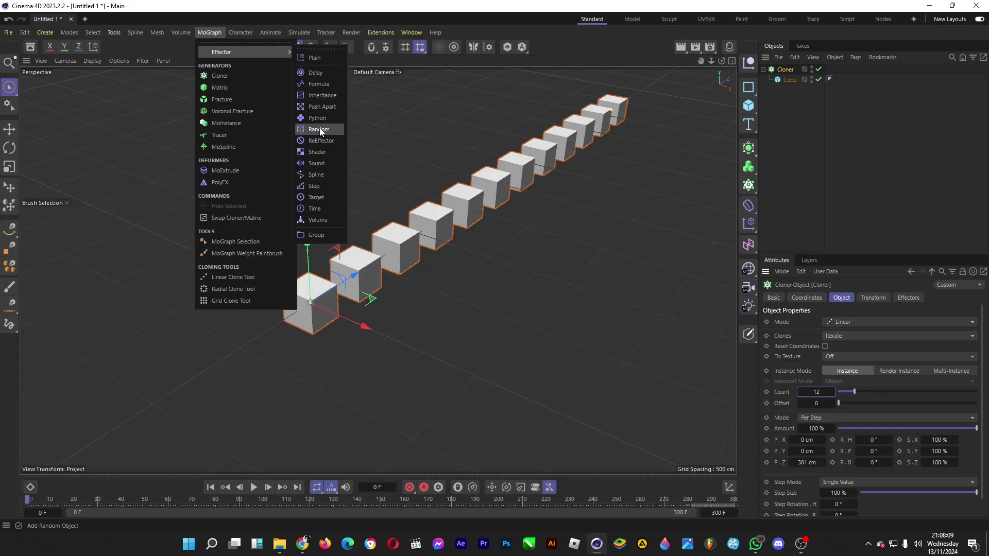
{"action": "left_click", "coordinate": [327, 185]}
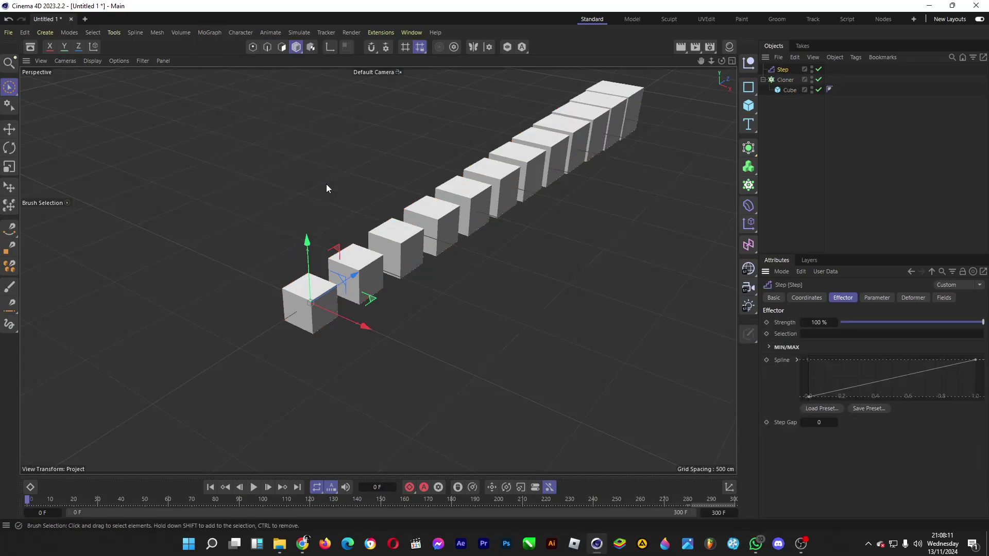
{"action": "left_click", "coordinate": [875, 298]}
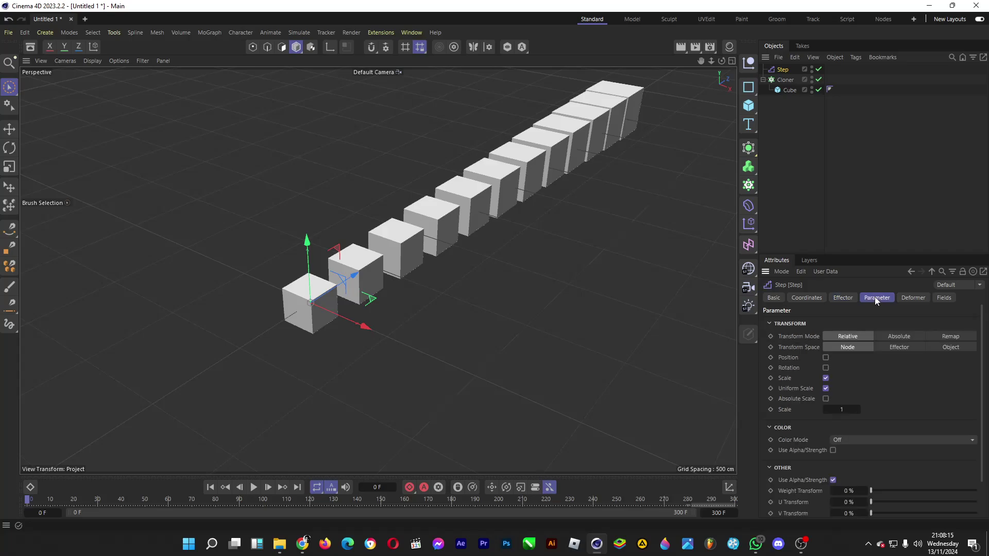
{"action": "left_click", "coordinate": [826, 378]}
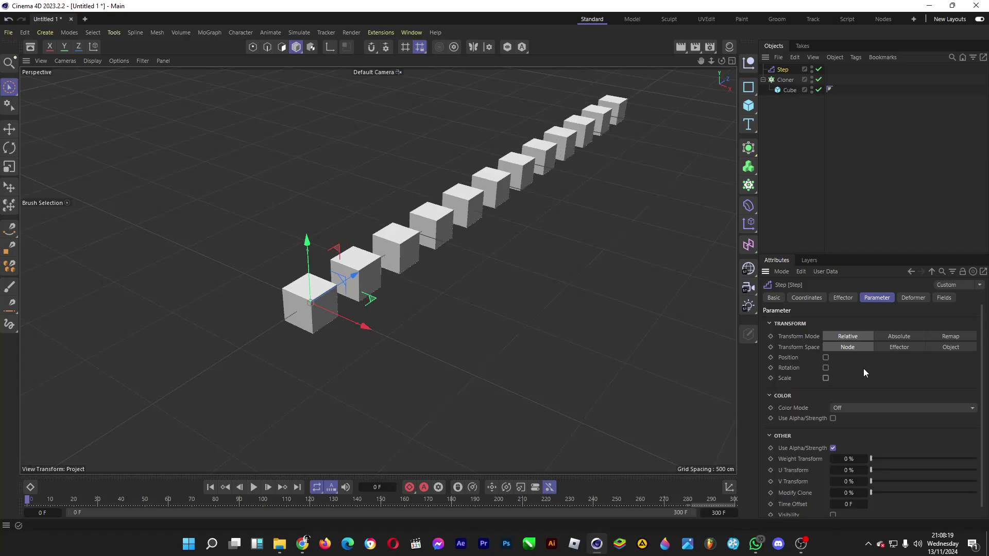
{"action": "scroll", "coordinate": [871, 373], "scroll_direction": "down", "scroll_amount": 1}
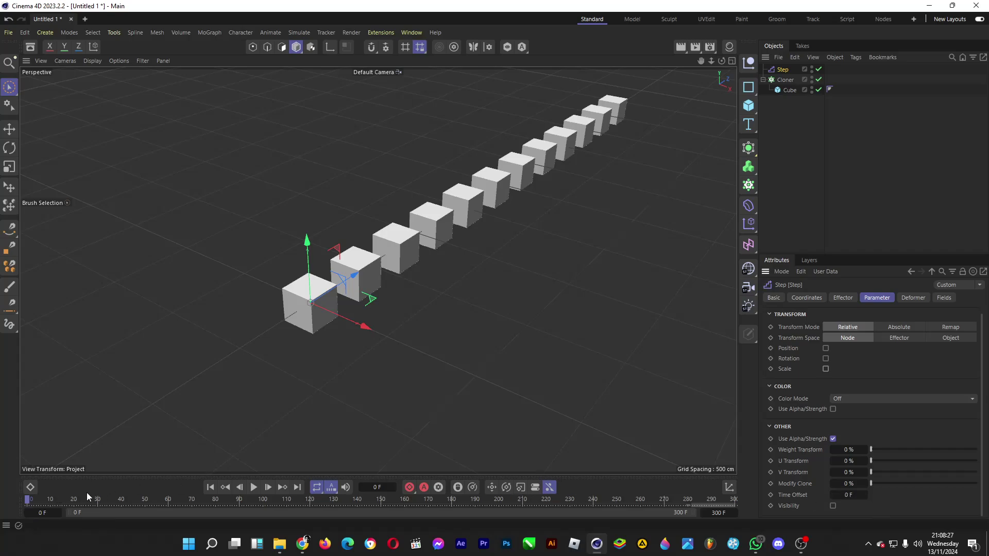
- Set the Step effector's Time Offset to 98 F while previewing the playback
{"action": "left_click", "coordinate": [254, 487]}
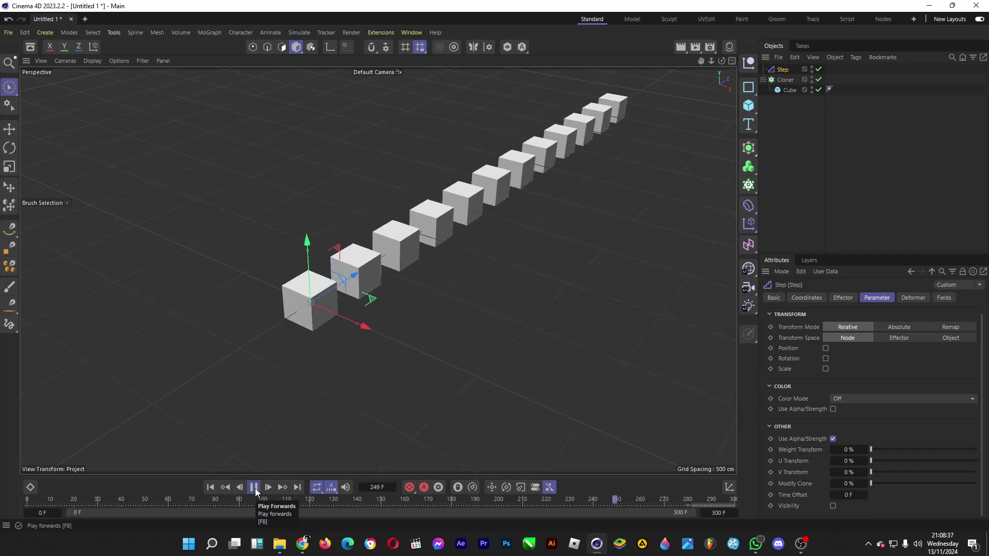
{"action": "left_click", "coordinate": [254, 487]}
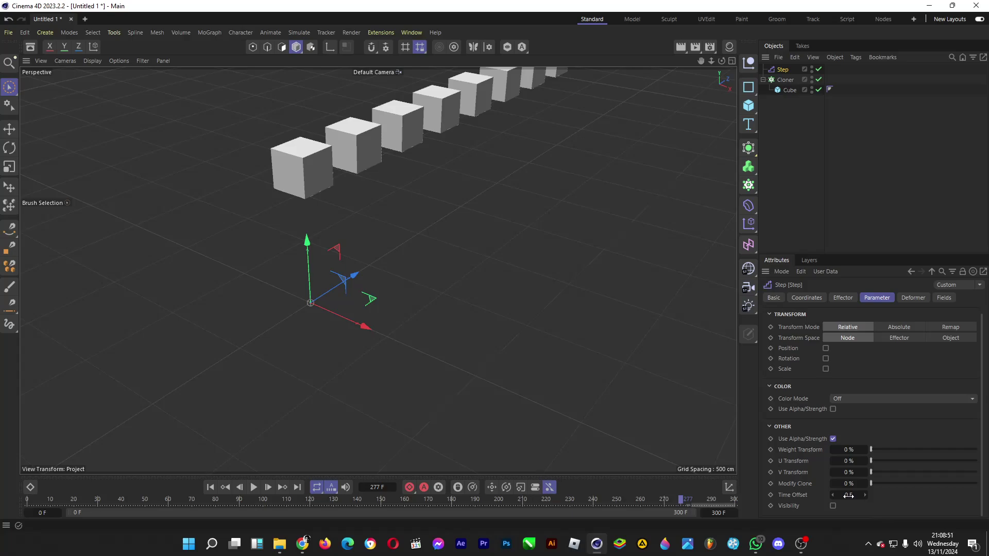
{"action": "left_click_drag", "start_coordinate": [849, 495], "coordinate": [875, 495]}
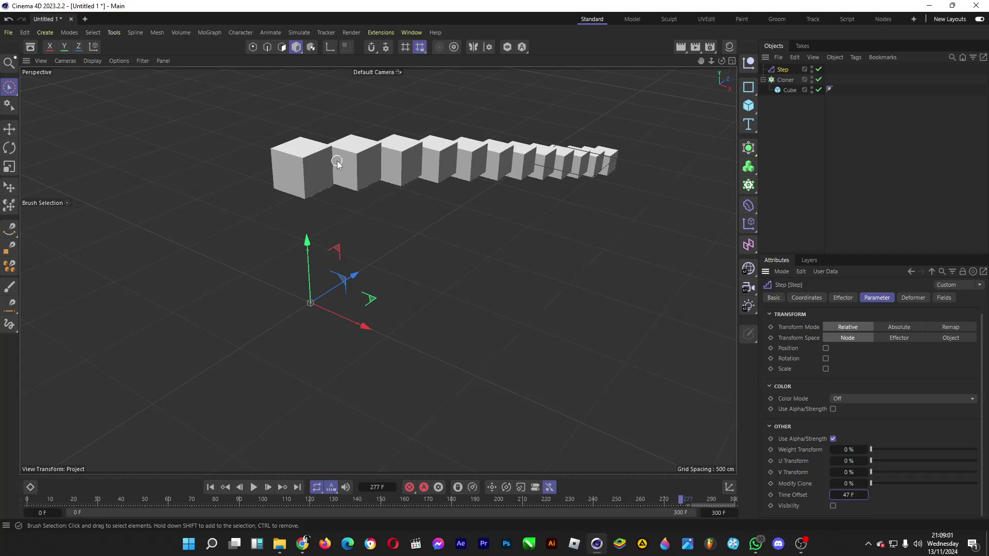
{"action": "left_click", "coordinate": [49, 503]}
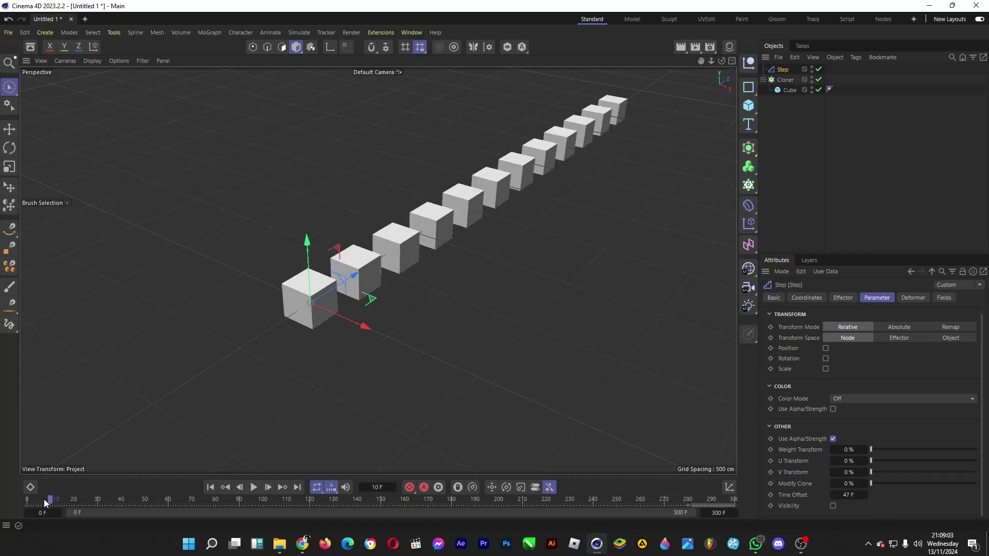
{"action": "left_click", "coordinate": [253, 487]}
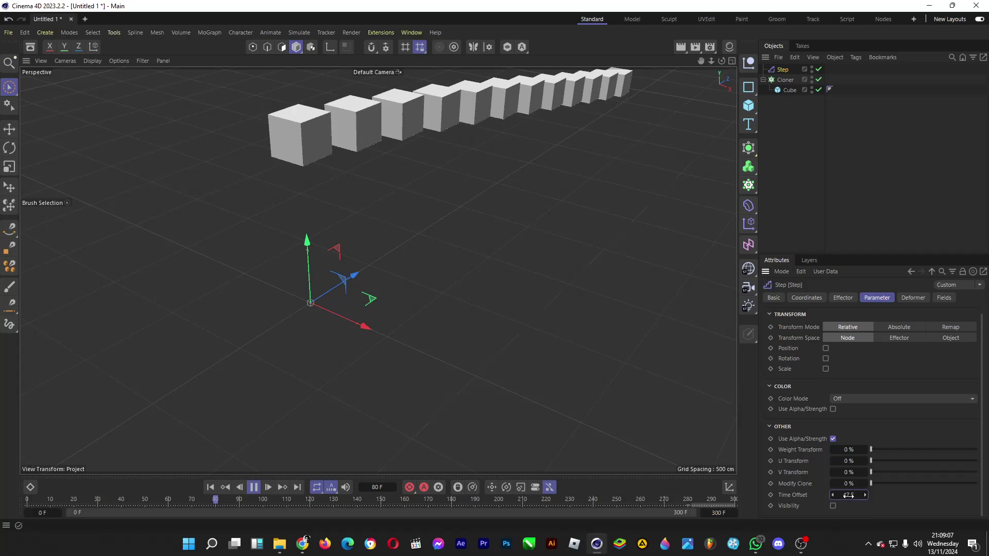
{"action": "left_click_drag", "start_coordinate": [848, 495], "coordinate": [848, 494]}
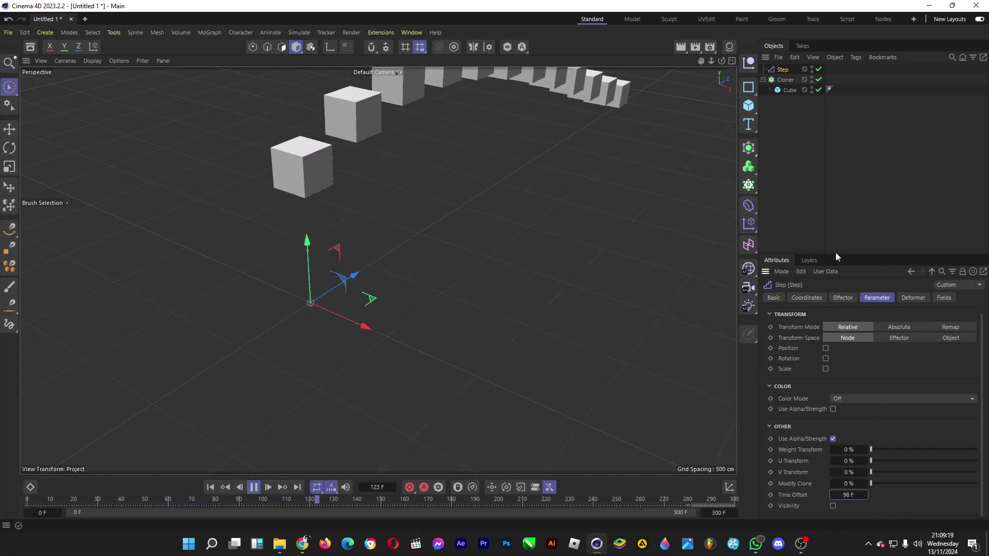
- Keyframe the Cloner's heading rotation R.H at 120° on frame 300
{"action": "left_click", "coordinate": [787, 79]}
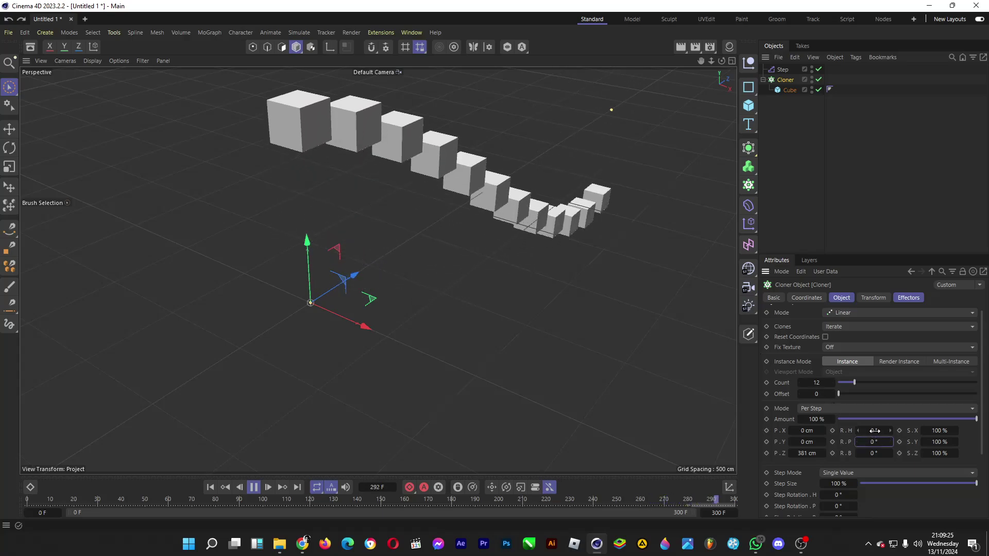
{"action": "mouse_move", "coordinate": [871, 431]}
{"action": "left_mouse_down"}
{"action": "mouse_move", "coordinate": [886, 430]}
{"action": "mouse_move", "coordinate": [874, 429]}
{"action": "left_mouse_up"}
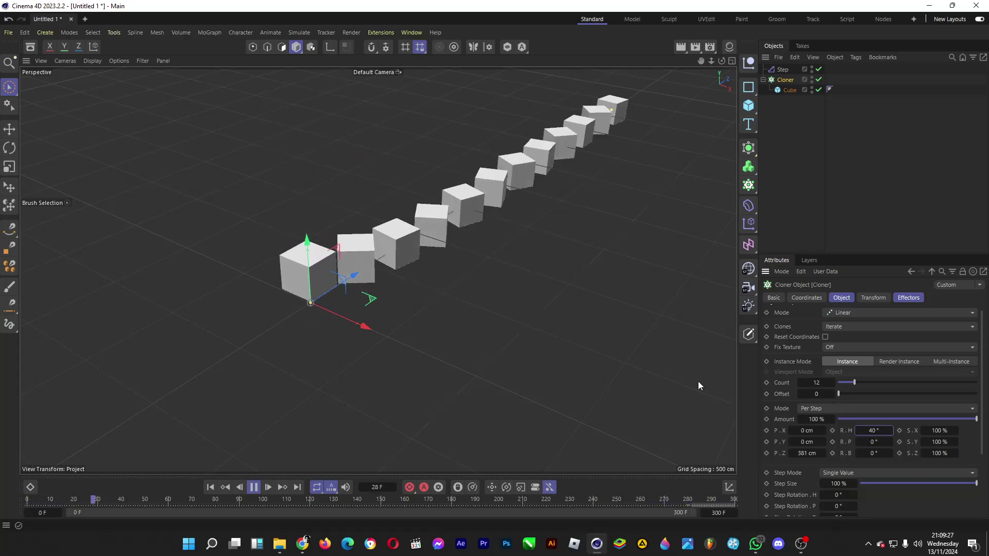
{"action": "key", "text": "e"}
{"action": "left_click_drag", "start_coordinate": [54, 500], "coordinate": [16, 502]}
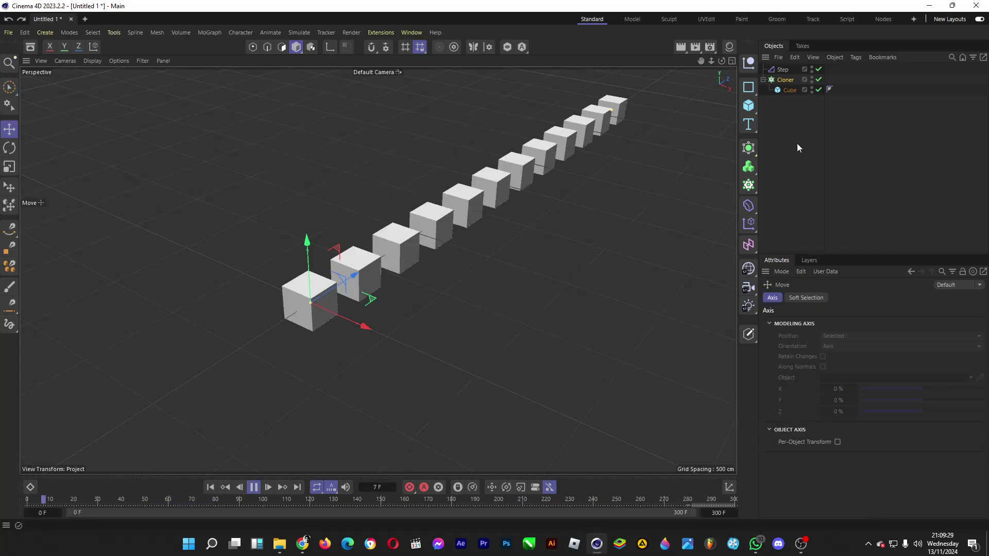
{"action": "left_click", "coordinate": [785, 80]}
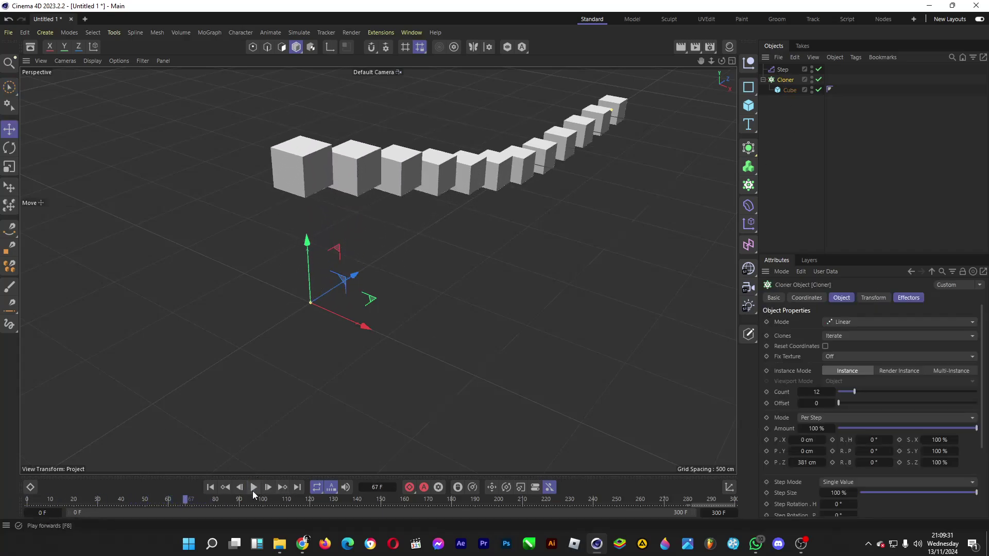
{"action": "left_click", "coordinate": [34, 502]}
{"action": "left_click_drag", "start_coordinate": [856, 446], "coordinate": [859, 448]}
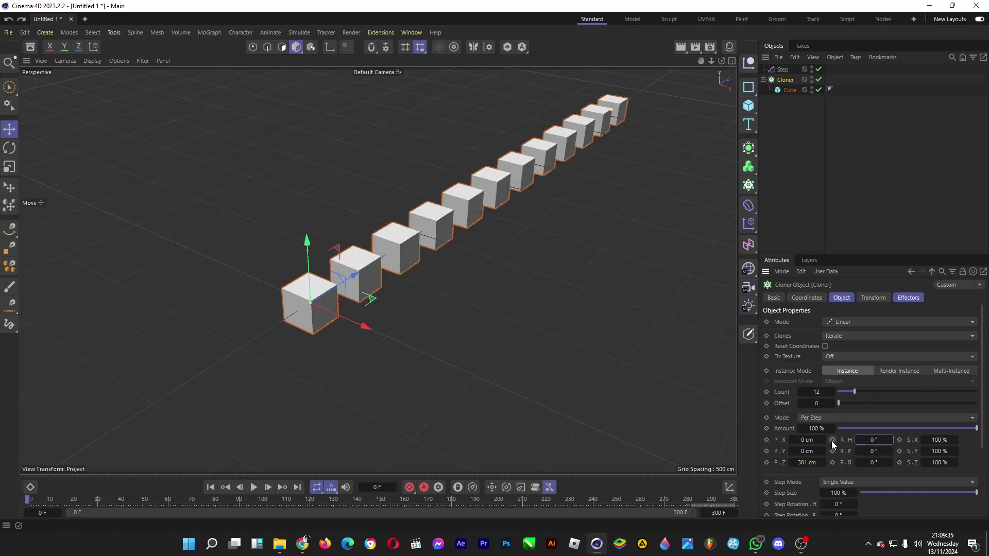
{"action": "left_click_drag", "start_coordinate": [283, 503], "coordinate": [739, 502]}
{"action": "left_click_drag", "start_coordinate": [875, 441], "coordinate": [897, 440]}
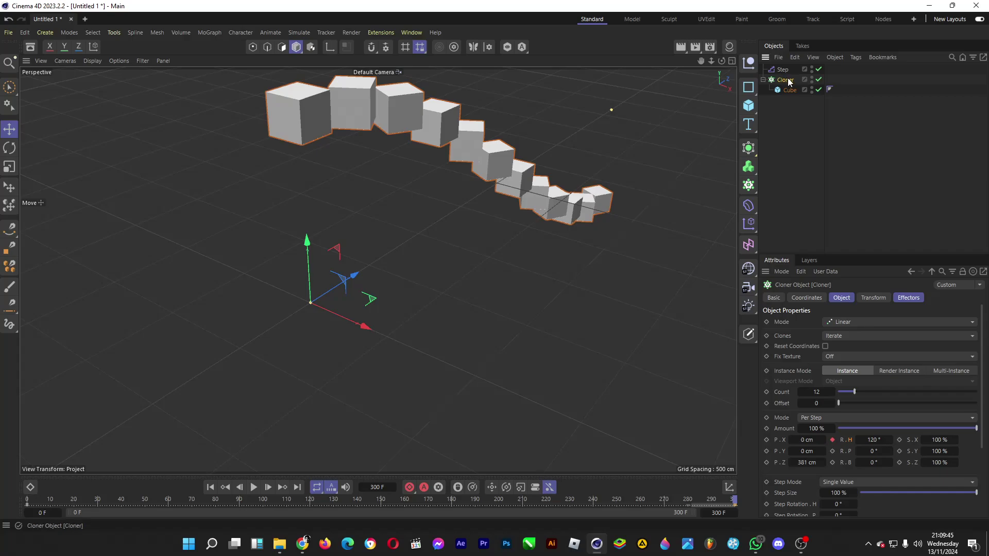
- Ctrl-drag the Cloner along X twice for two more rows, with -120° heading rotation
{"action": "left_click_drag", "start_coordinate": [365, 329], "coordinate": [421, 352]}
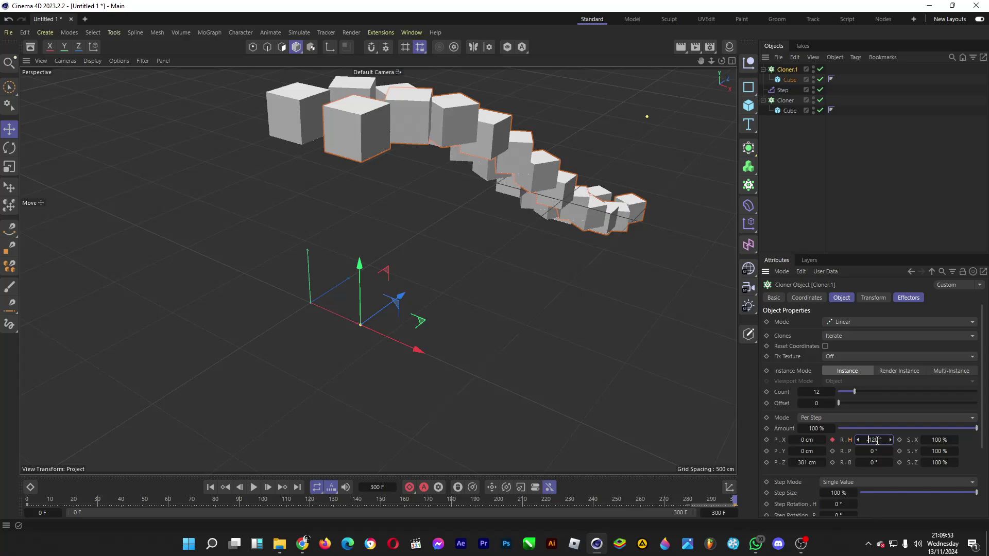
{"action": "key", "text": "Return"}
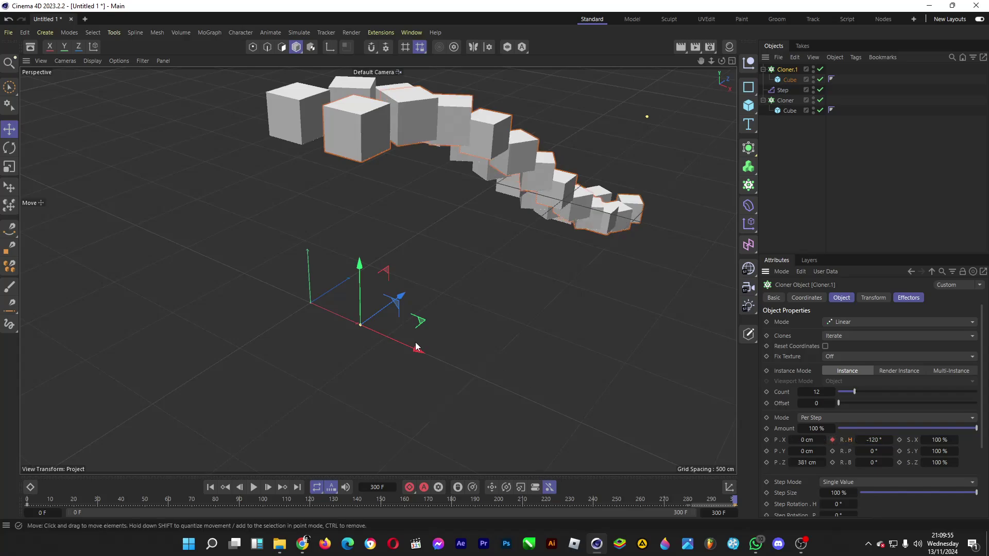
{"action": "left_click_drag", "start_coordinate": [416, 347], "coordinate": [427, 353]}
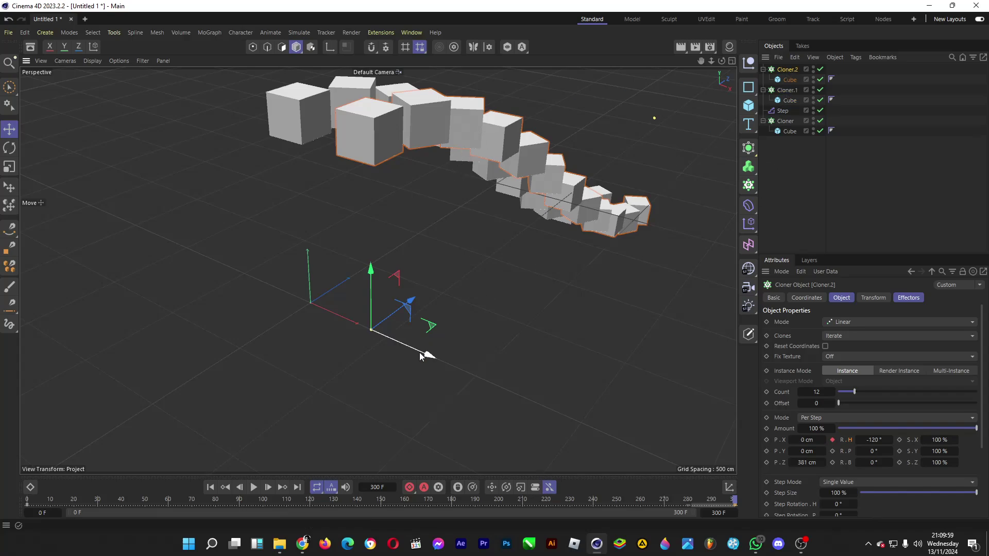
{"action": "mouse_move", "coordinate": [399, 349]}
{"action": "left_mouse_down"}
{"action": "mouse_move", "coordinate": [283, 296]}
{"action": "mouse_move", "coordinate": [302, 308]}
{"action": "left_mouse_up"}
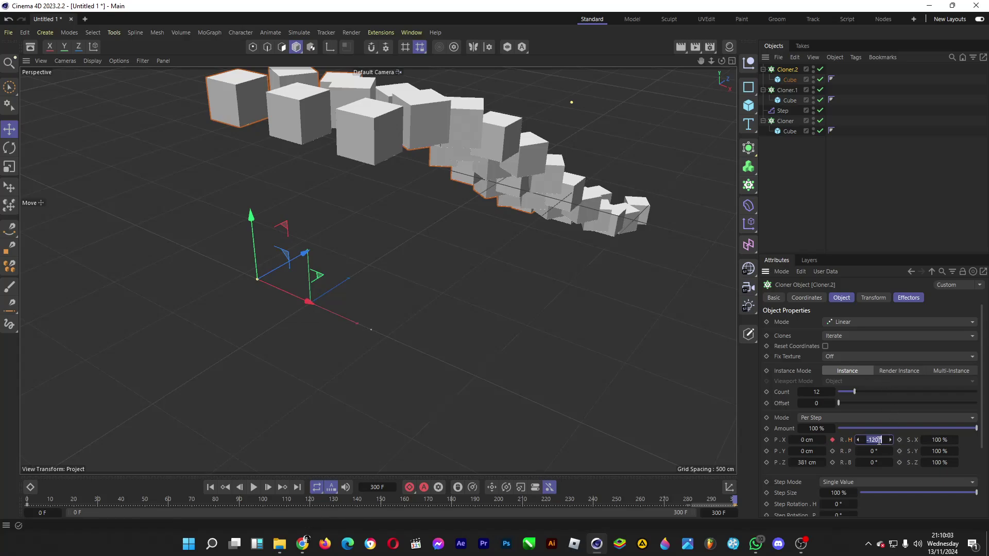
{"action": "left_click", "coordinate": [885, 429]}
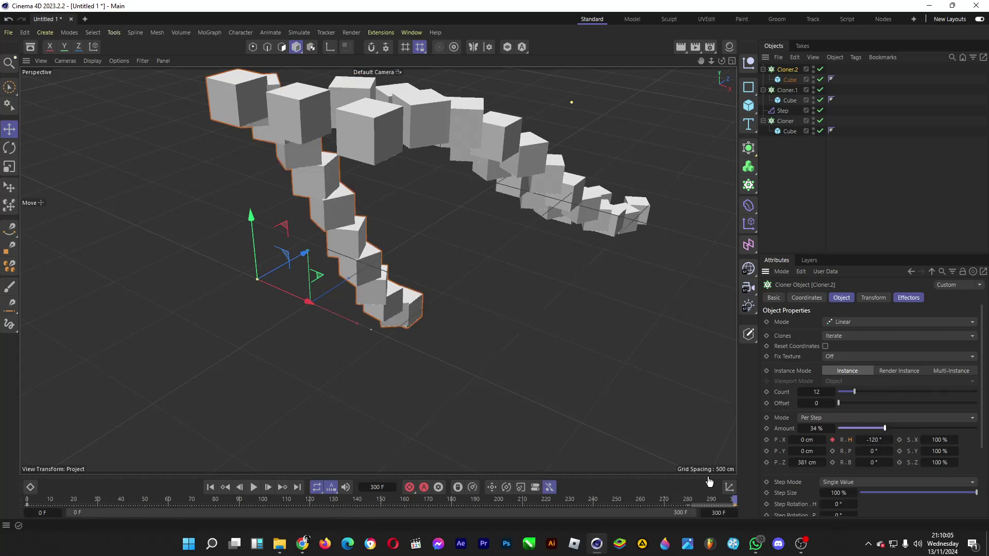
{"action": "key", "text": "ctrl+z"}
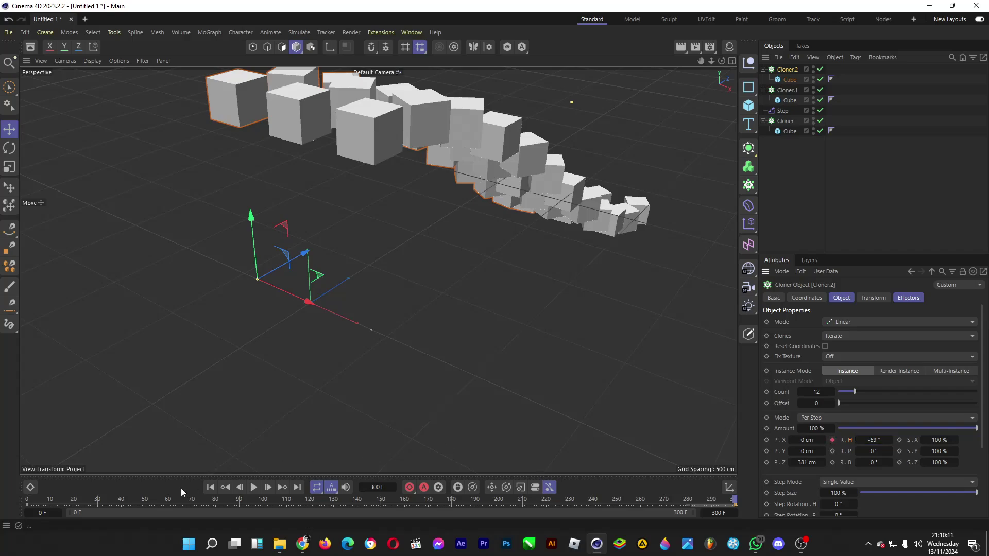
- Rewind the playhead to frame 0 to replay the three waving cube rows
{"action": "left_click_drag", "start_coordinate": [181, 495], "coordinate": [28, 498]}
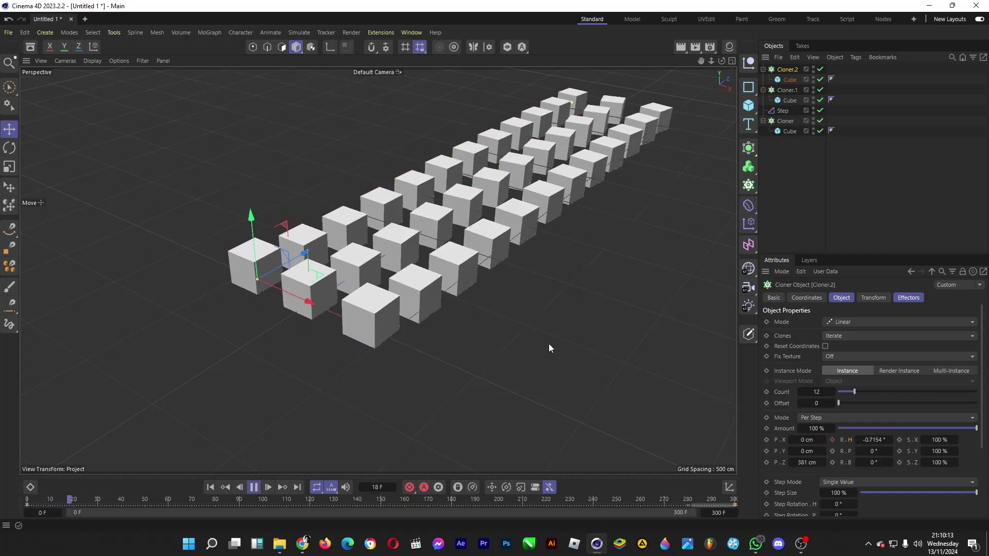